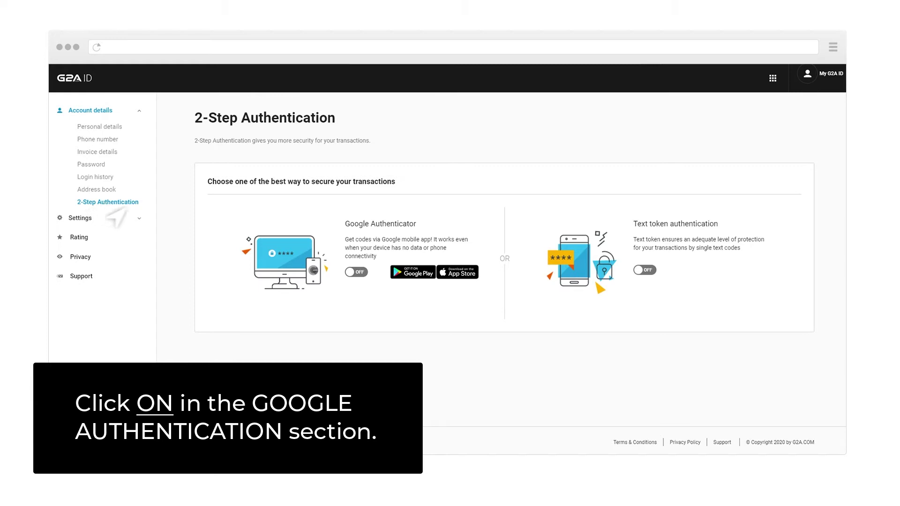
# - Turn on Google Authenticator in G2A ID to bring up its QR-code setup dialog
pyautogui.click(350, 273)
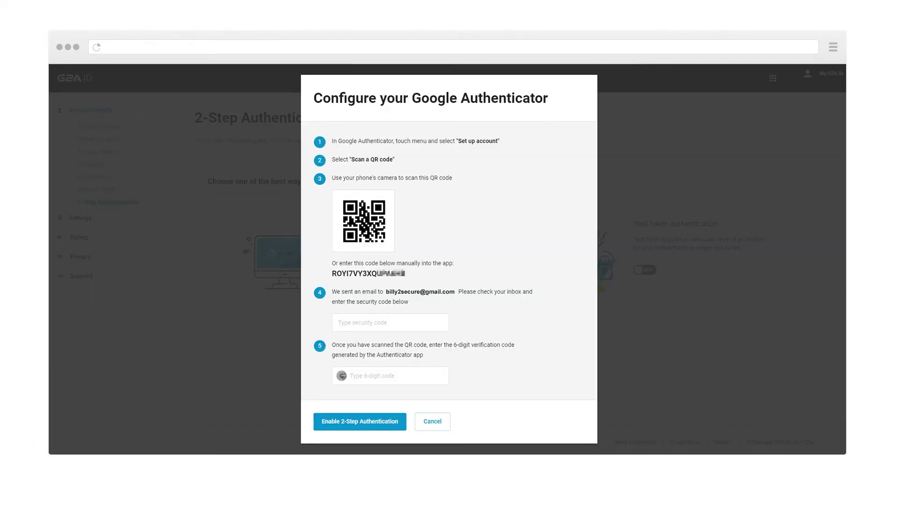